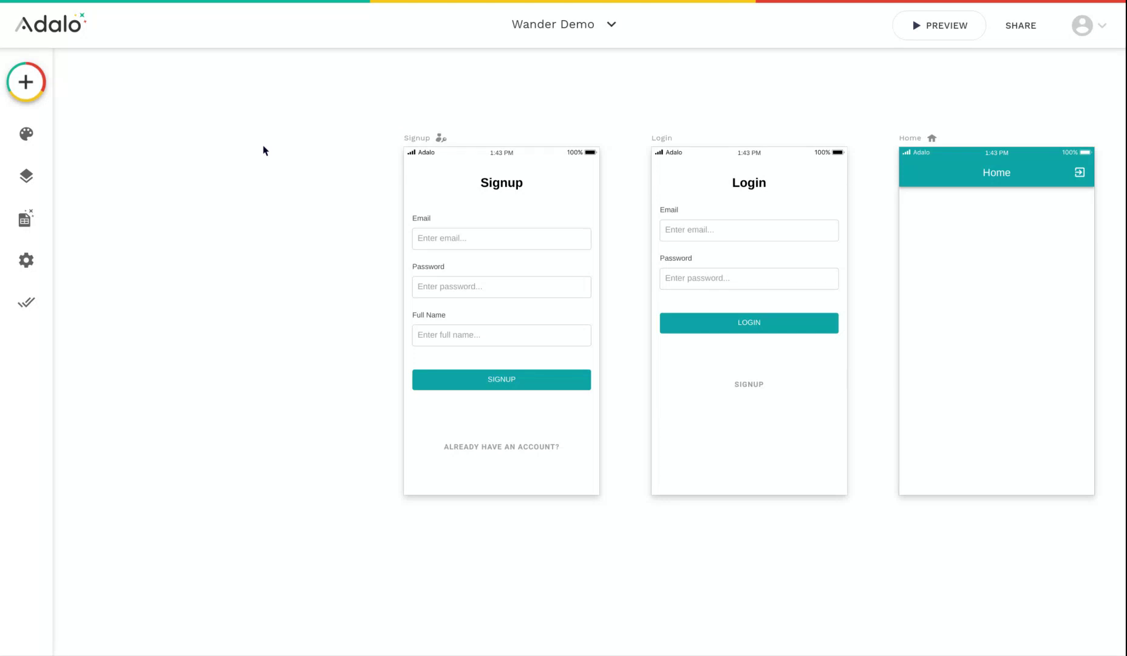
Step: Place a two-column Image List component on the Home screen
{"action": "left_click", "coordinate": [26, 82]}
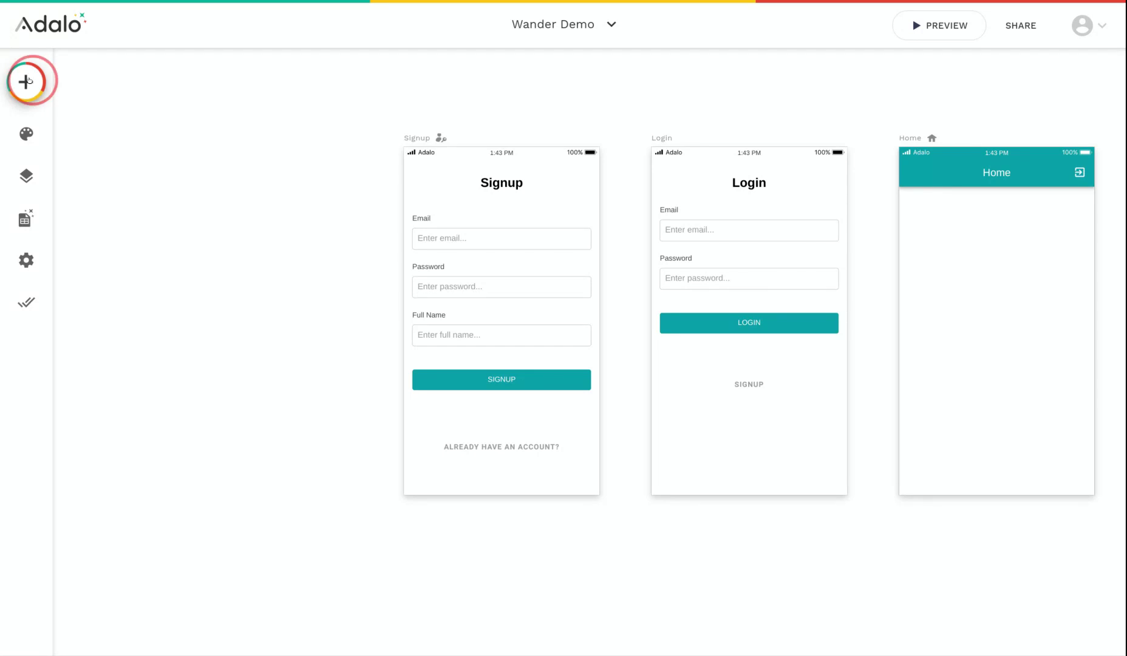
{"action": "scroll", "coordinate": [159, 248], "scroll_direction": "down", "scroll_amount": 1}
{"action": "scroll", "coordinate": [184, 291], "scroll_direction": "down", "scroll_amount": 4}
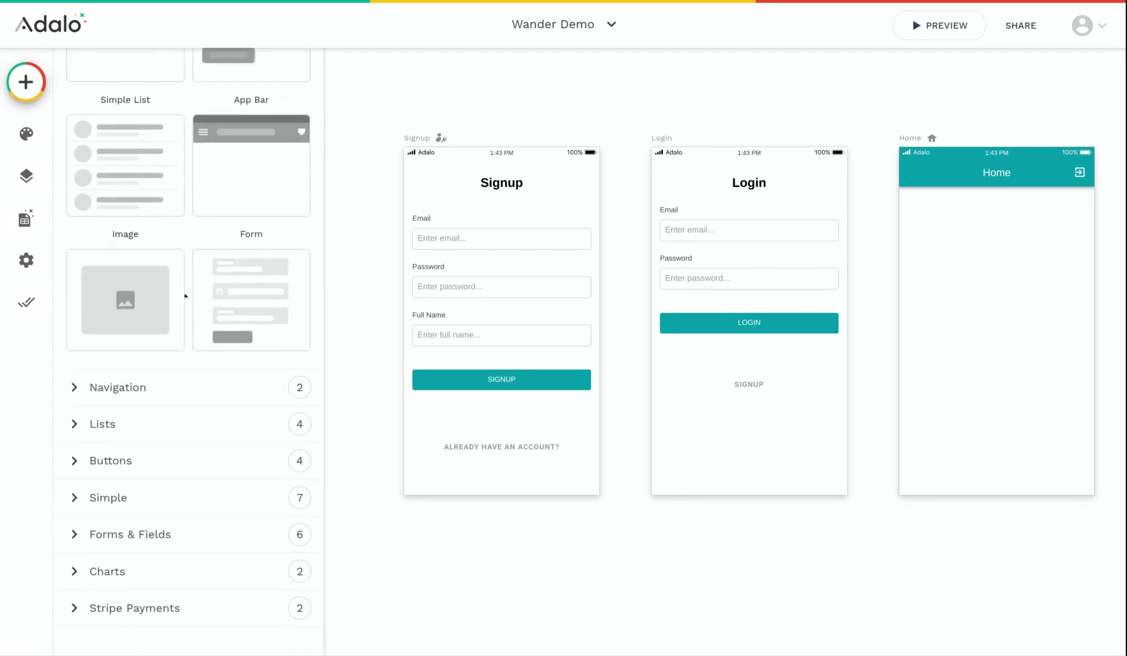
{"action": "left_click", "coordinate": [129, 426]}
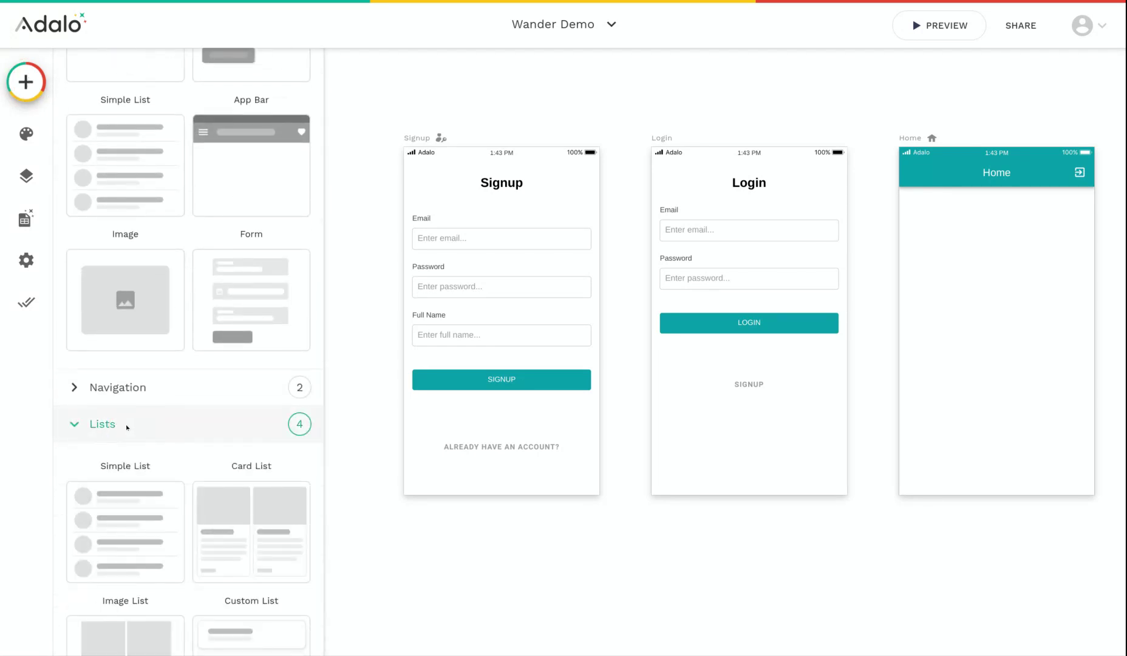
{"action": "scroll", "coordinate": [124, 437], "scroll_direction": "down", "scroll_amount": 2}
{"action": "mouse_move", "coordinate": [125, 467]}
{"action": "left_mouse_down"}
{"action": "mouse_move", "coordinate": [477, 416]}
{"action": "mouse_move", "coordinate": [998, 292]}
{"action": "left_mouse_up"}
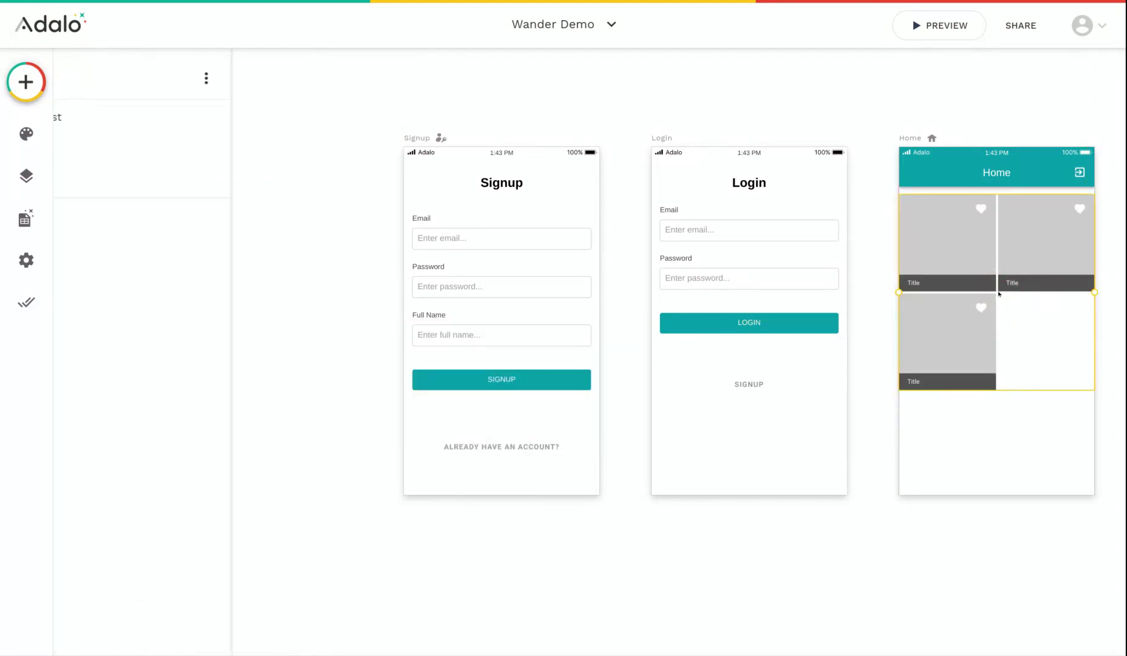
Step: Add a floating yellow Action Button to the Home screen
{"action": "left_click", "coordinate": [26, 81]}
{"action": "scroll", "coordinate": [123, 298], "scroll_direction": "down", "scroll_amount": 3}
{"action": "left_click", "coordinate": [120, 460]}
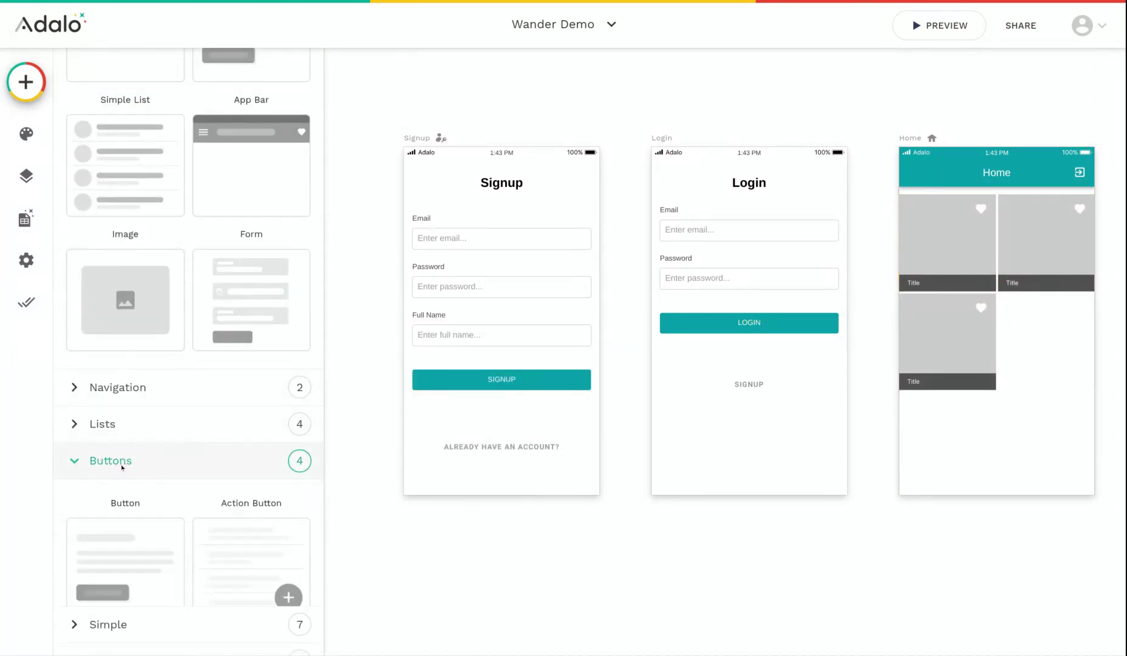
{"action": "scroll", "coordinate": [176, 440], "scroll_direction": "down", "scroll_amount": 3}
{"action": "left_click_drag", "start_coordinate": [244, 411], "coordinate": [1066, 472]}
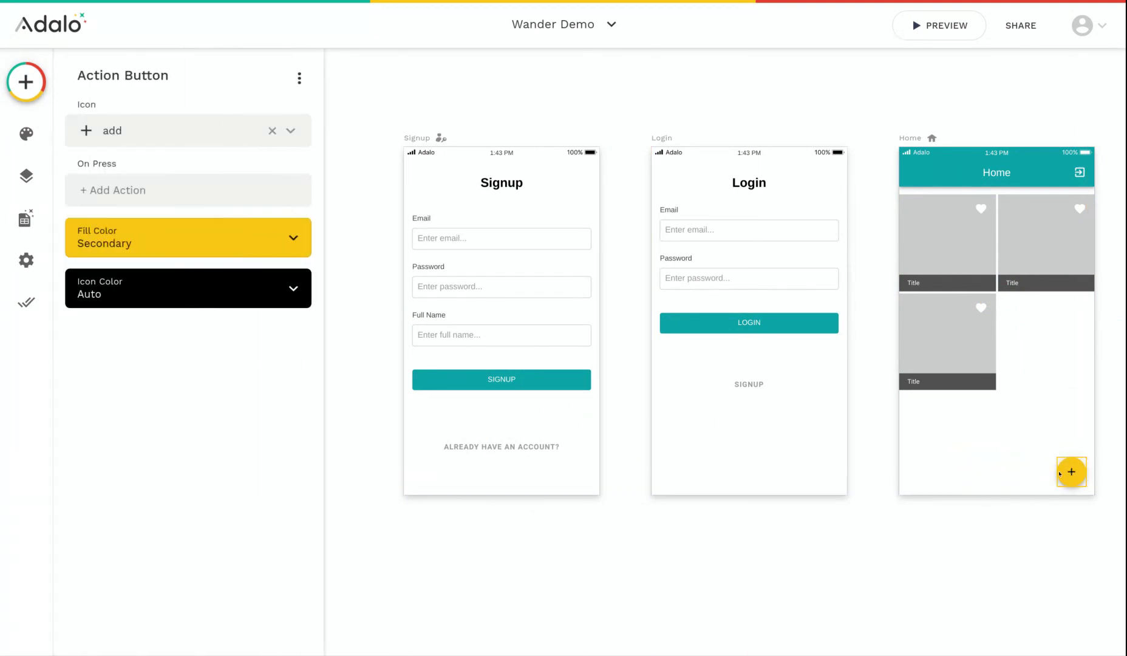
{"action": "left_click", "coordinate": [25, 219]}
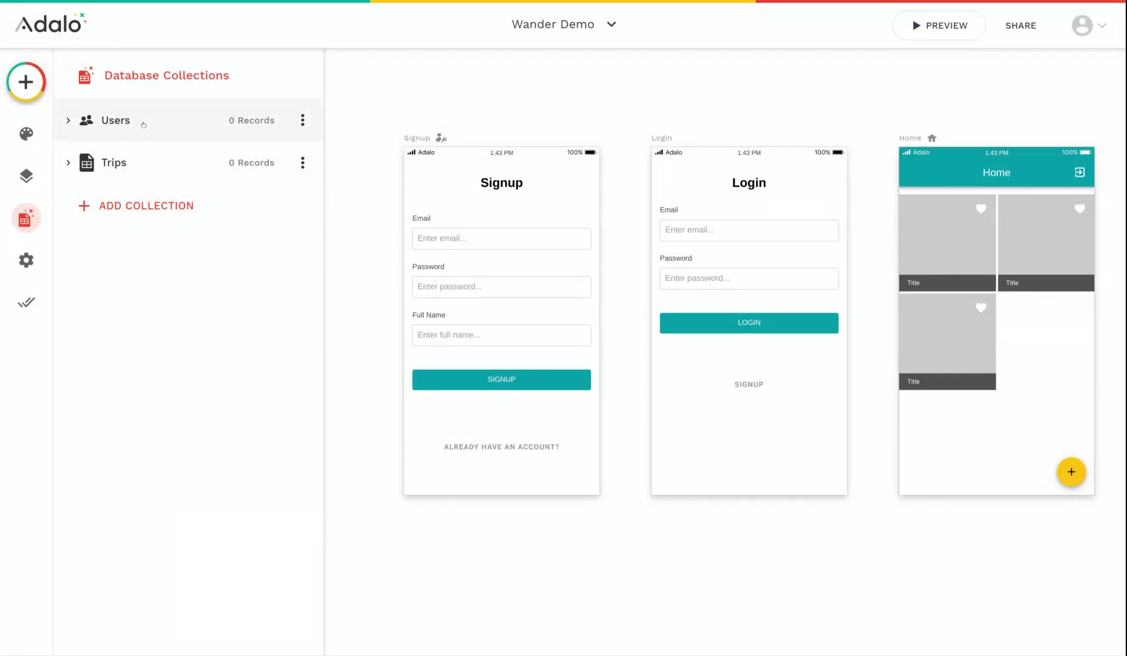
Step: Review the Trips collection's Name, Description, Image and User properties, then close the database panel
{"action": "left_click", "coordinate": [156, 173]}
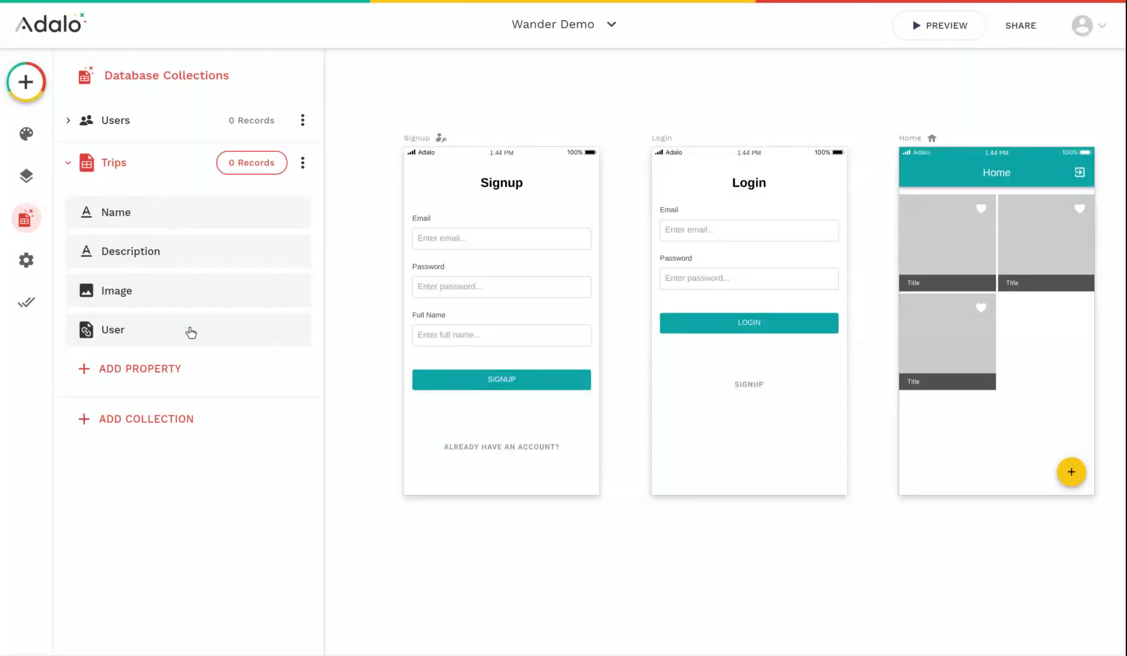
{"action": "left_click", "coordinate": [779, 555]}
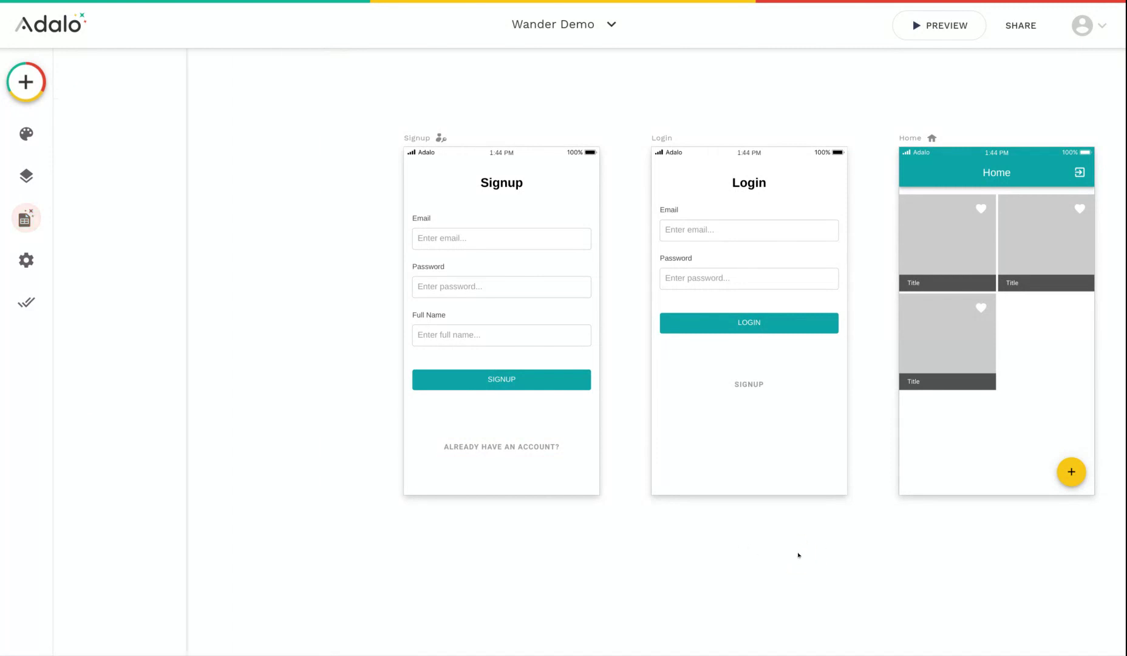
Step: Link the Home add button to a new 'New Trip' screen containing a form
{"action": "left_click", "coordinate": [1072, 472]}
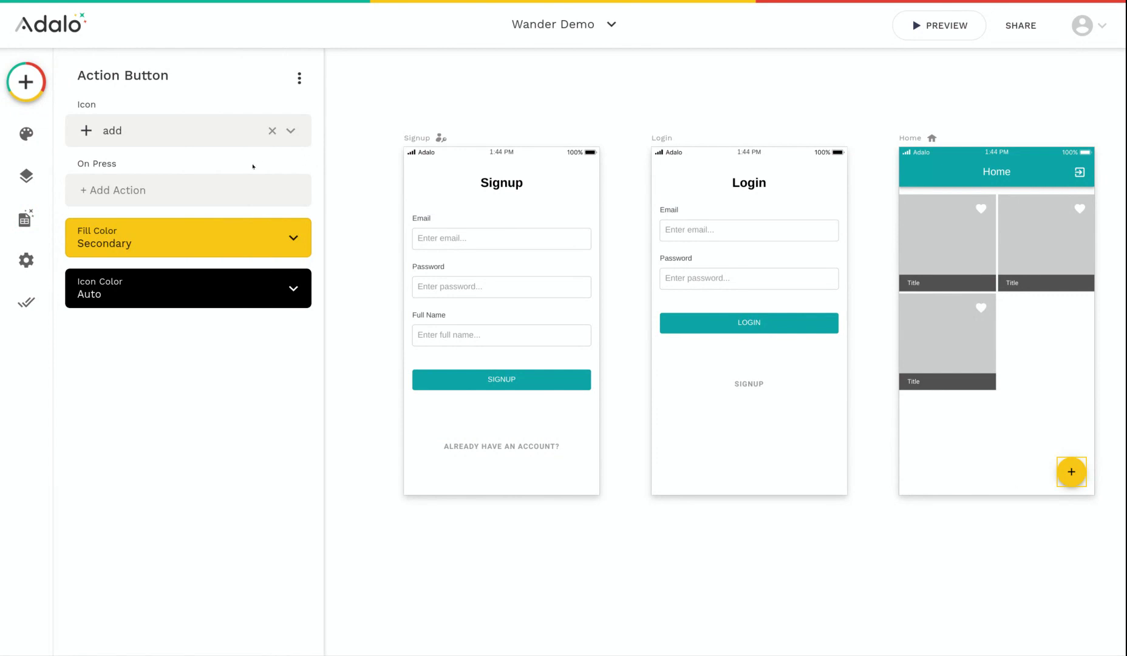
{"action": "left_click", "coordinate": [206, 190]}
{"action": "mouse_move", "coordinate": [188, 228]}
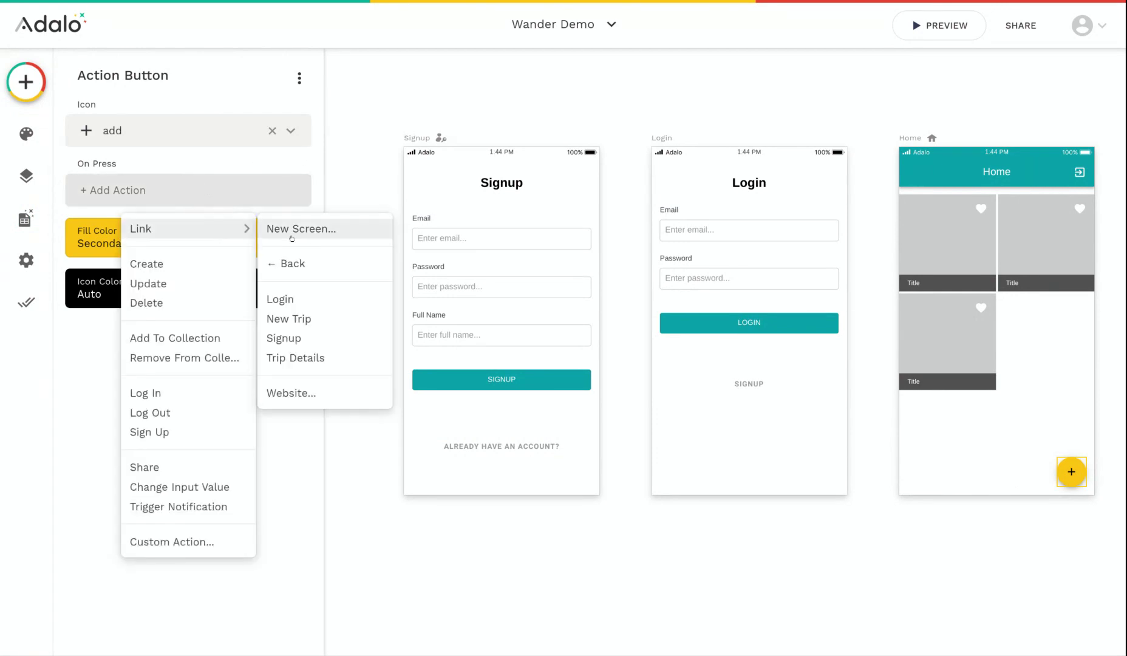
{"action": "left_click", "coordinate": [315, 319]}
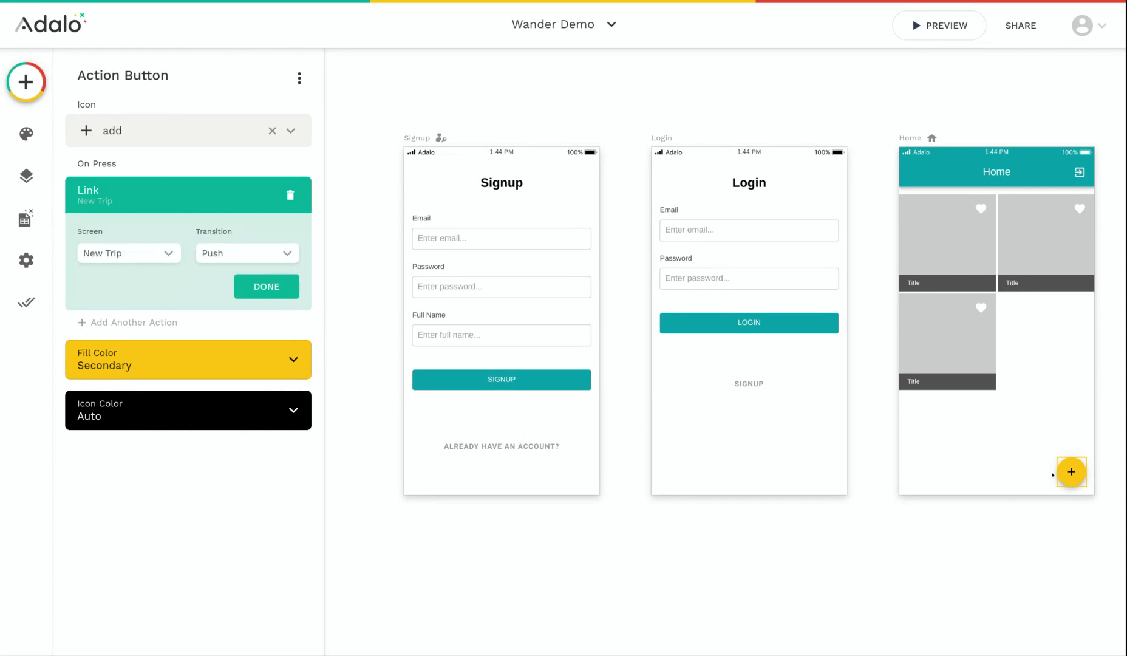
{"action": "scroll", "coordinate": [968, 353], "scroll_direction": "right", "scroll_amount": 5}
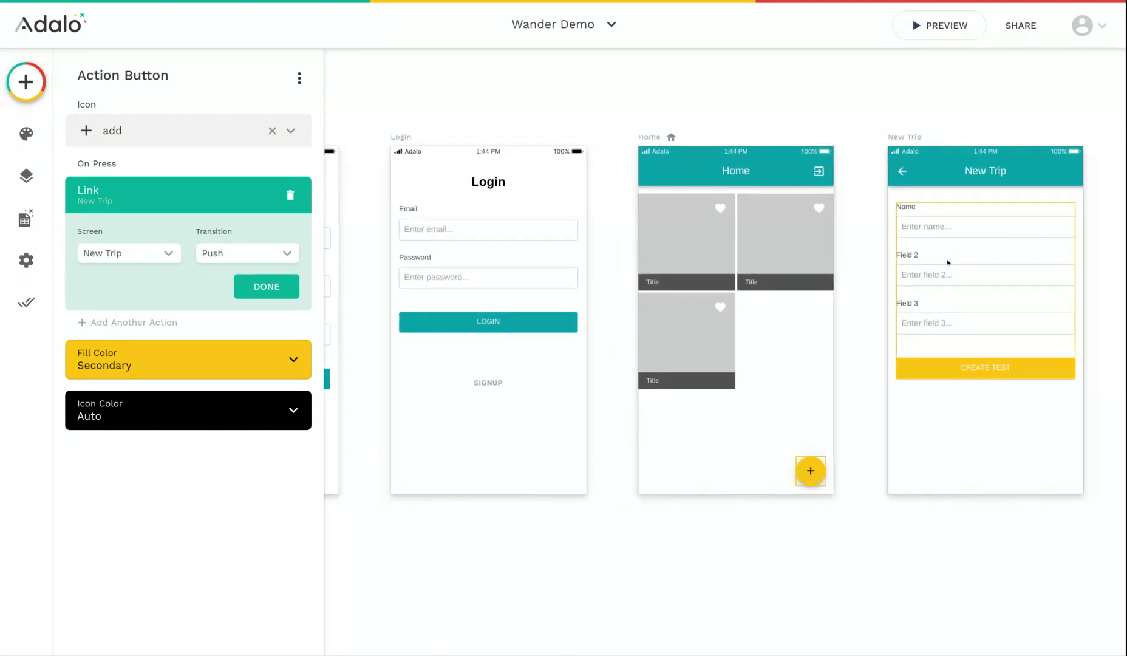
{"action": "left_click", "coordinate": [892, 556]}
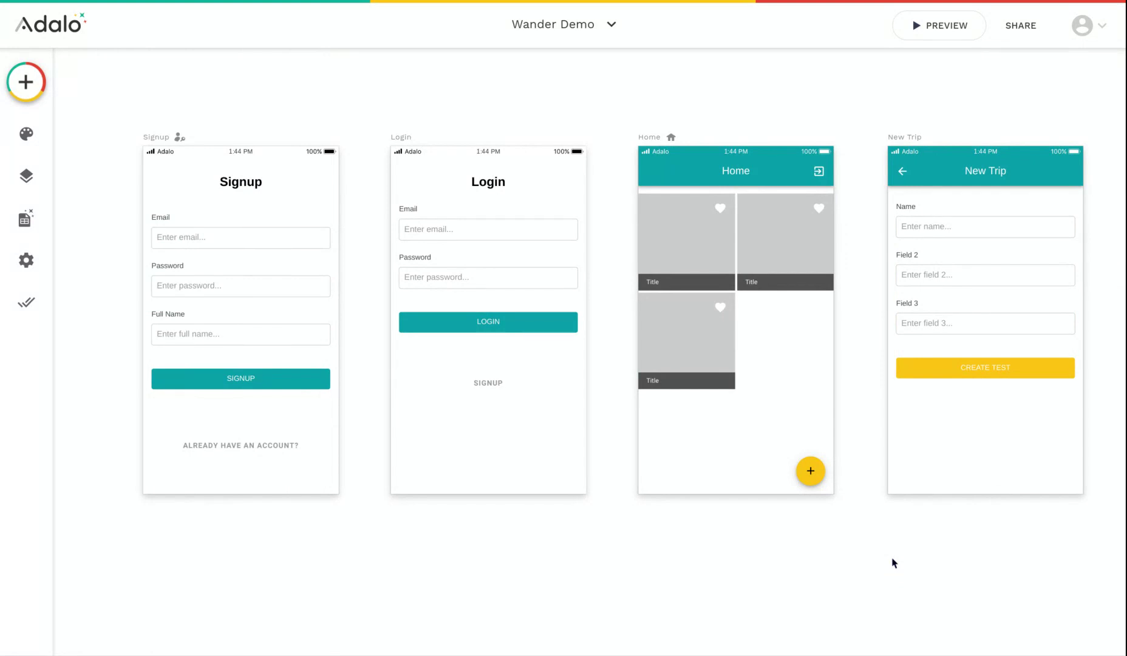
Step: Set the New Trip form to create Trips records and review its Create Trip submit action
{"action": "left_click", "coordinate": [932, 290]}
{"action": "left_click", "coordinate": [145, 188]}
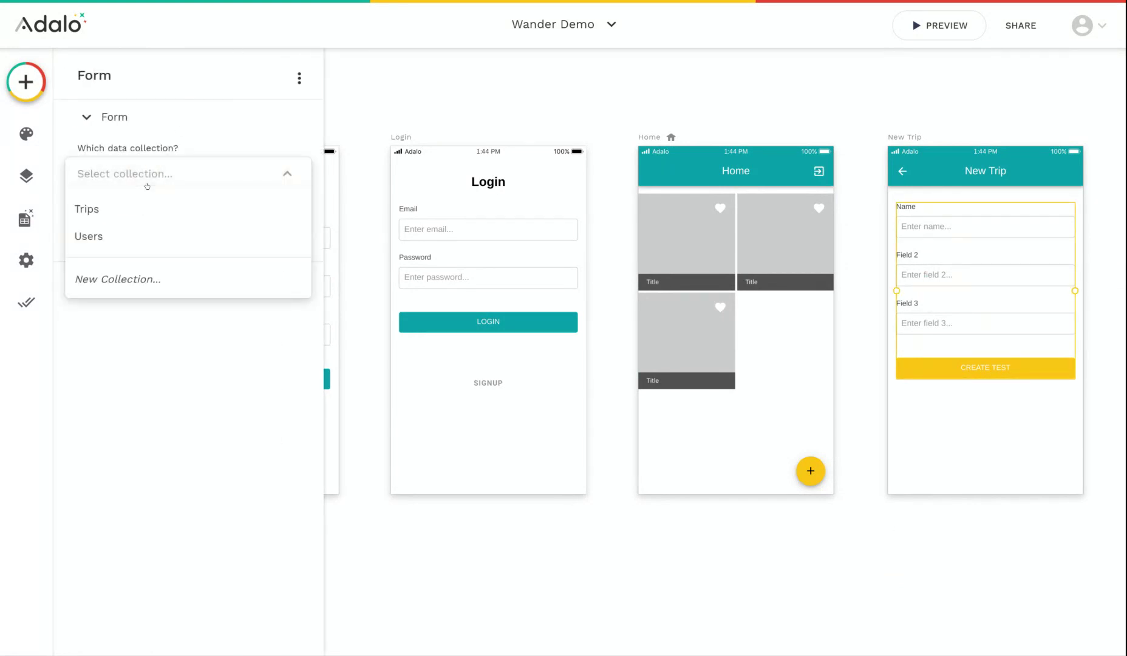
{"action": "left_click", "coordinate": [131, 216]}
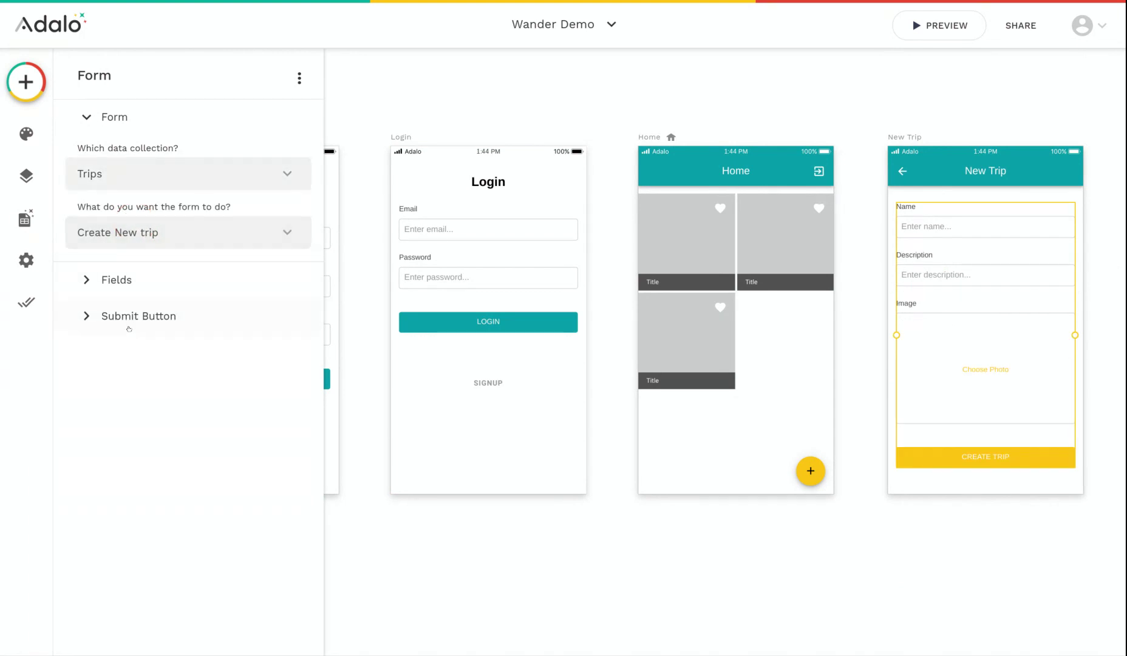
{"action": "left_click", "coordinate": [136, 318]}
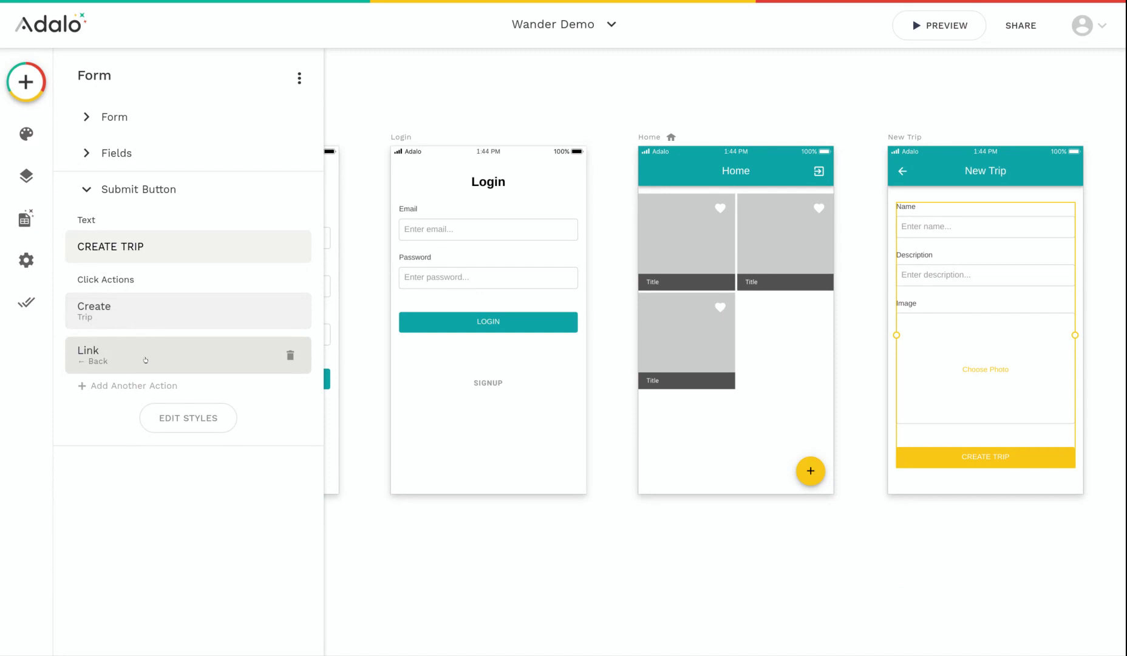
Step: Make the Home image list show Trips and open a new Trip Details screen on press
{"action": "left_click", "coordinate": [663, 265]}
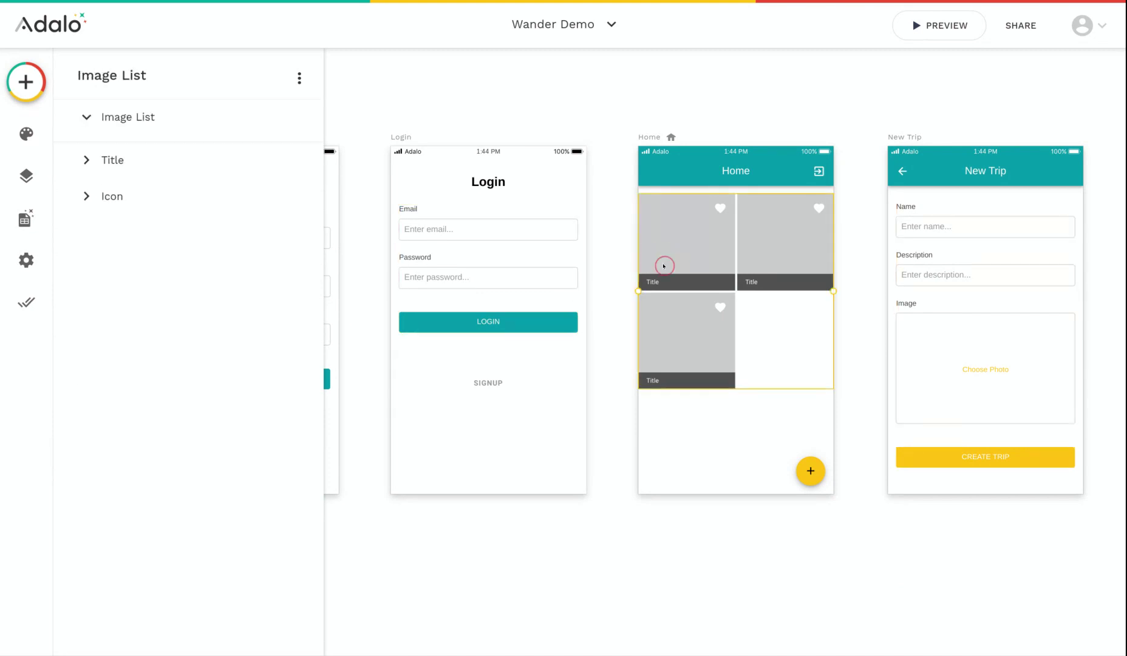
{"action": "left_click", "coordinate": [176, 180]}
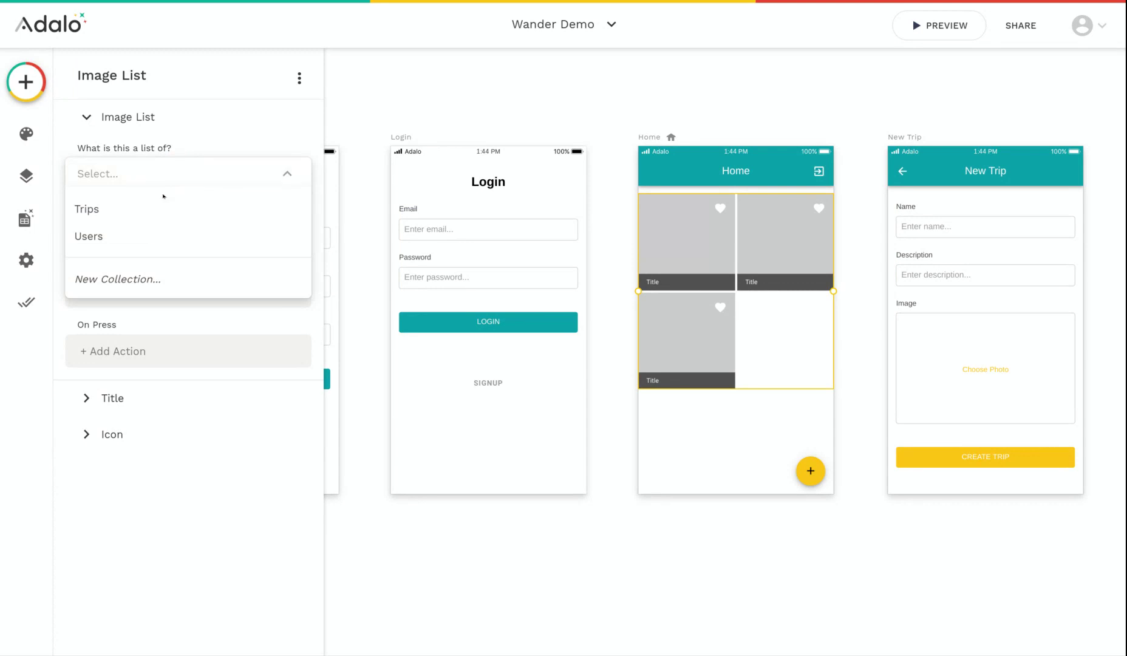
{"action": "left_click", "coordinate": [142, 217]}
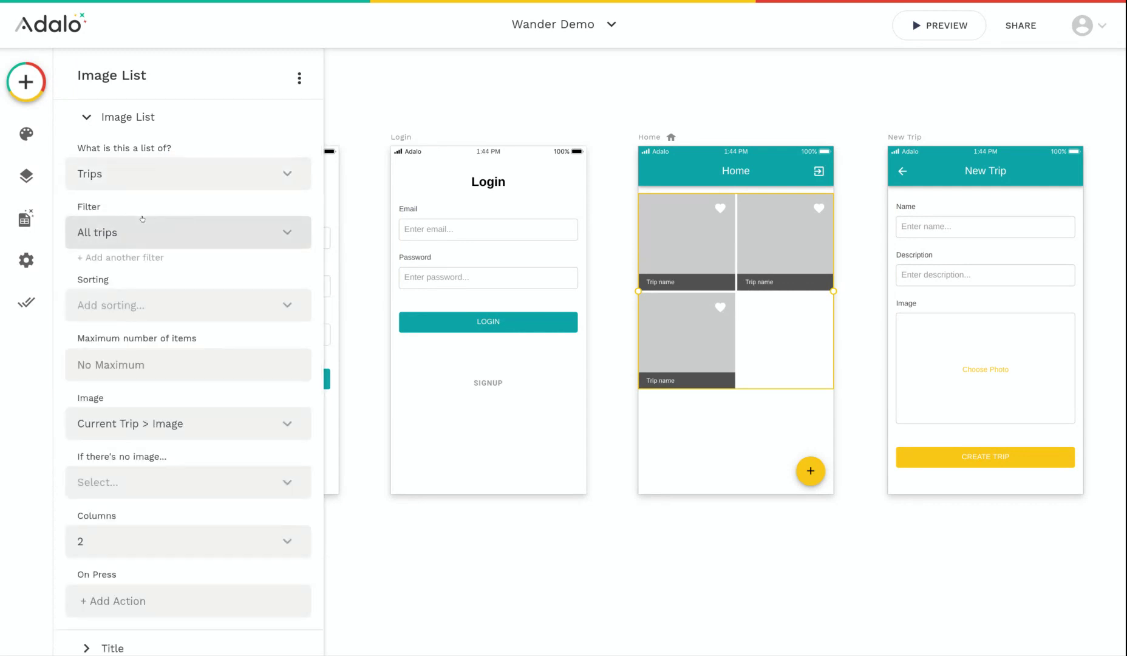
{"action": "left_click", "coordinate": [125, 602]}
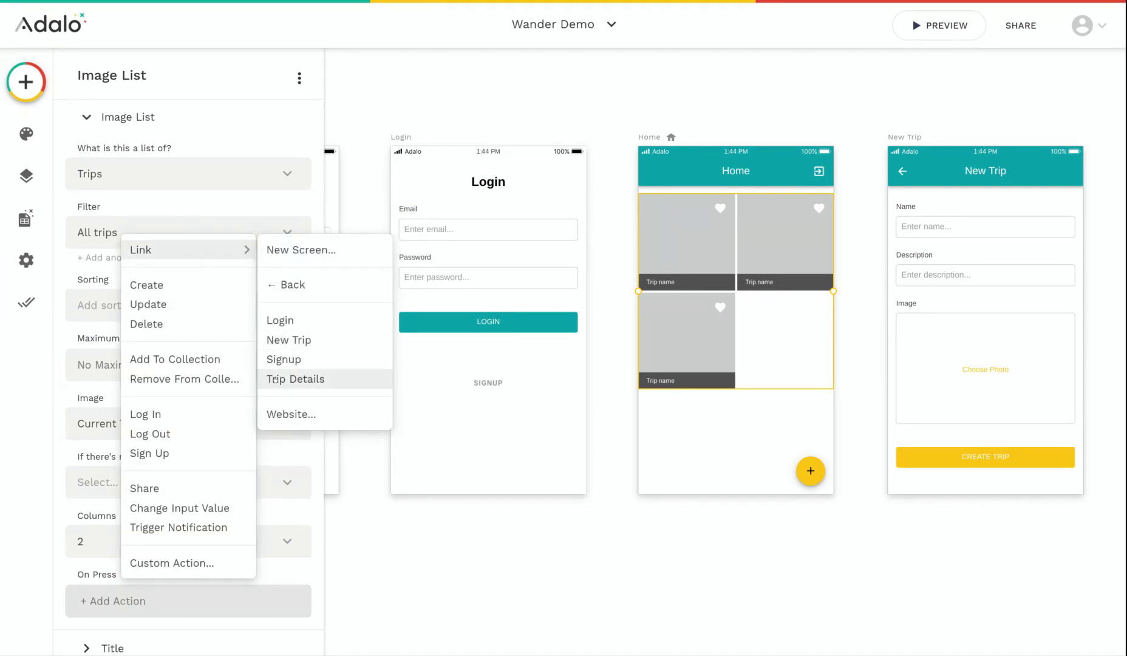
{"action": "left_click", "coordinate": [274, 379]}
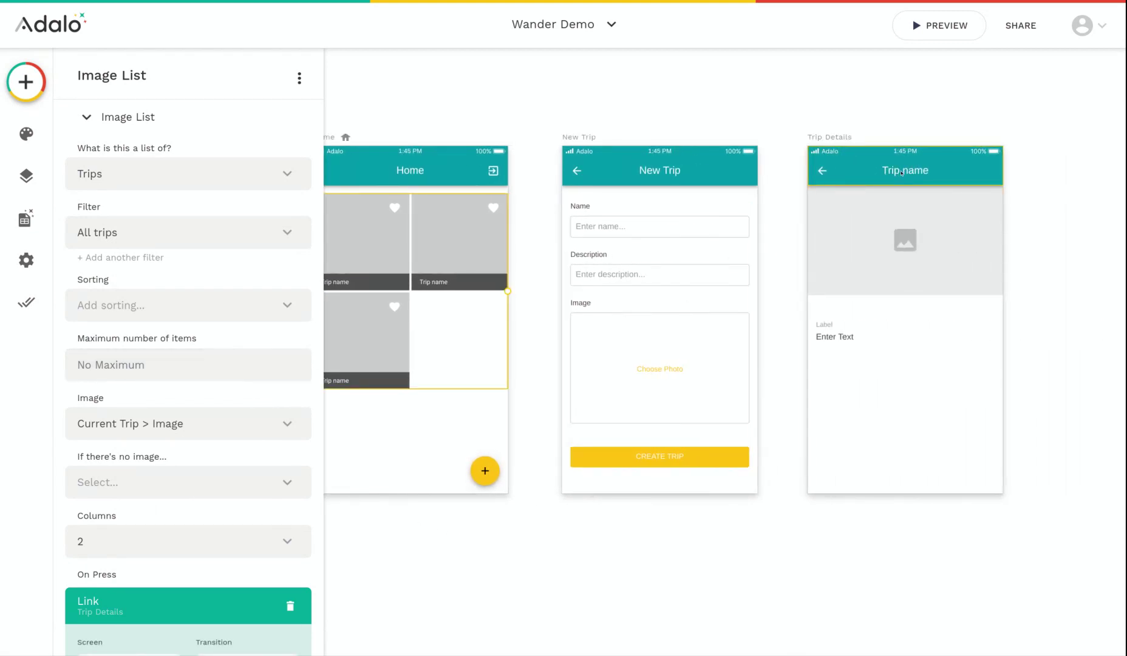
{"action": "left_click", "coordinate": [902, 173]}
Step: Bind the Trip Details app bar title to the Current Trip's Name
{"action": "left_click", "coordinate": [158, 320]}
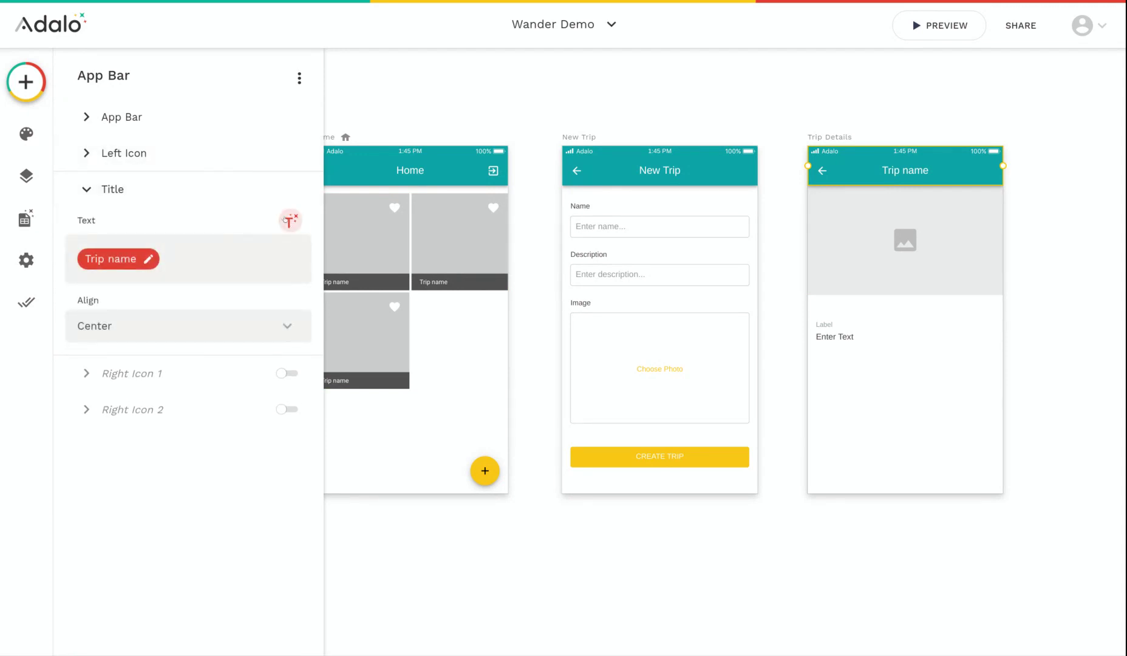
{"action": "left_click", "coordinate": [289, 220]}
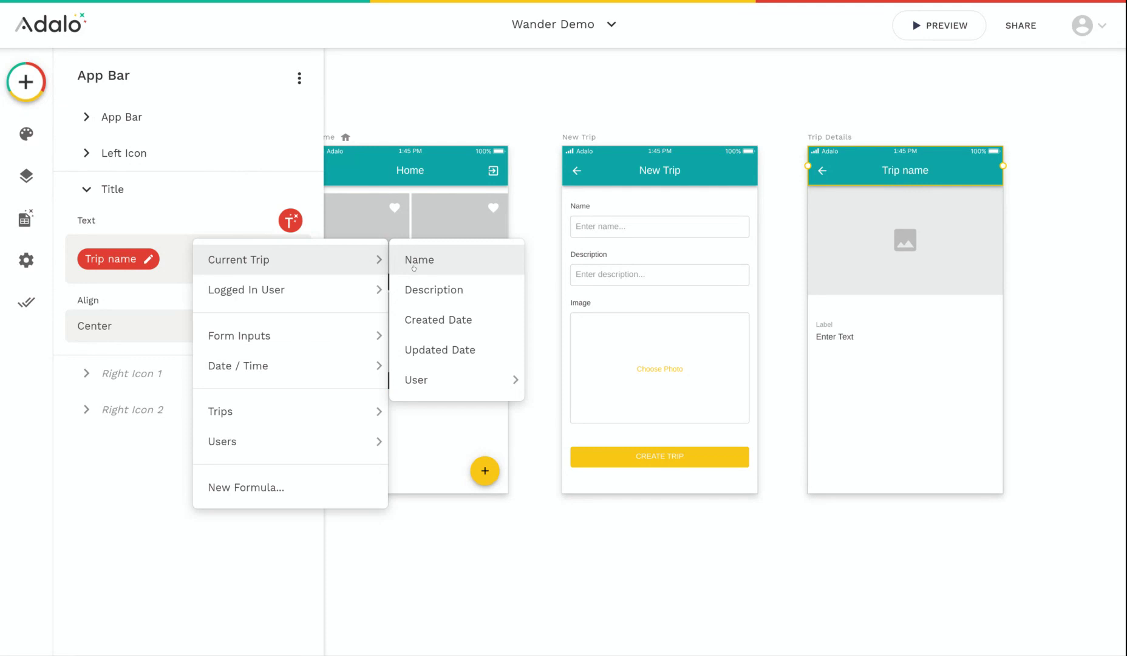
{"action": "left_click", "coordinate": [424, 584]}
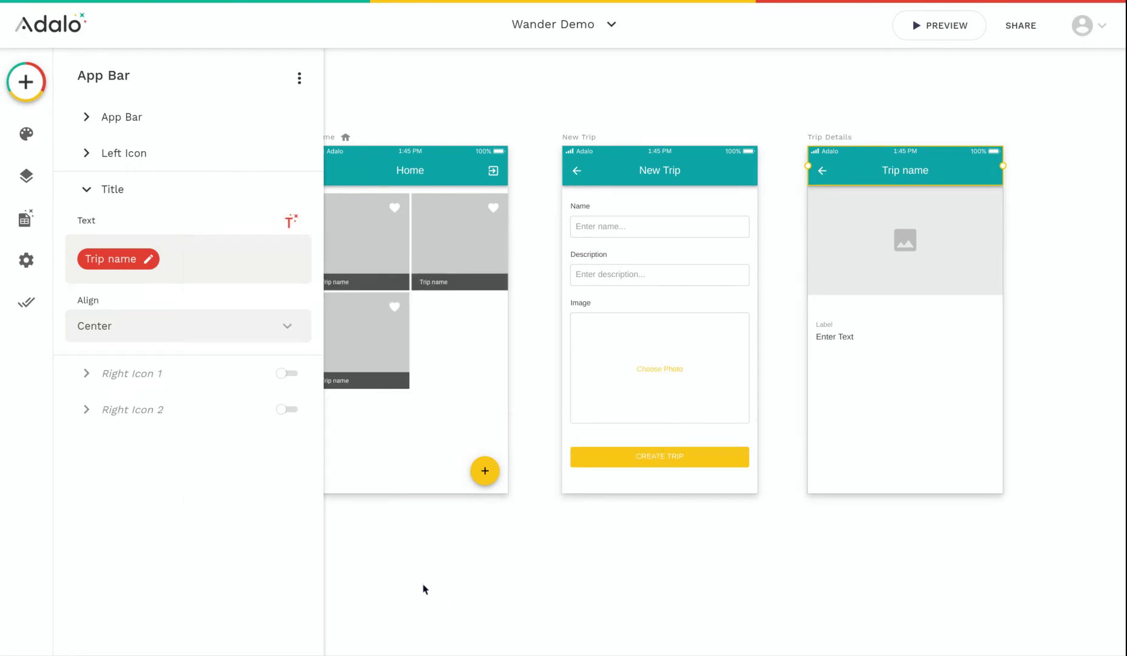
{"action": "left_click", "coordinate": [424, 589]}
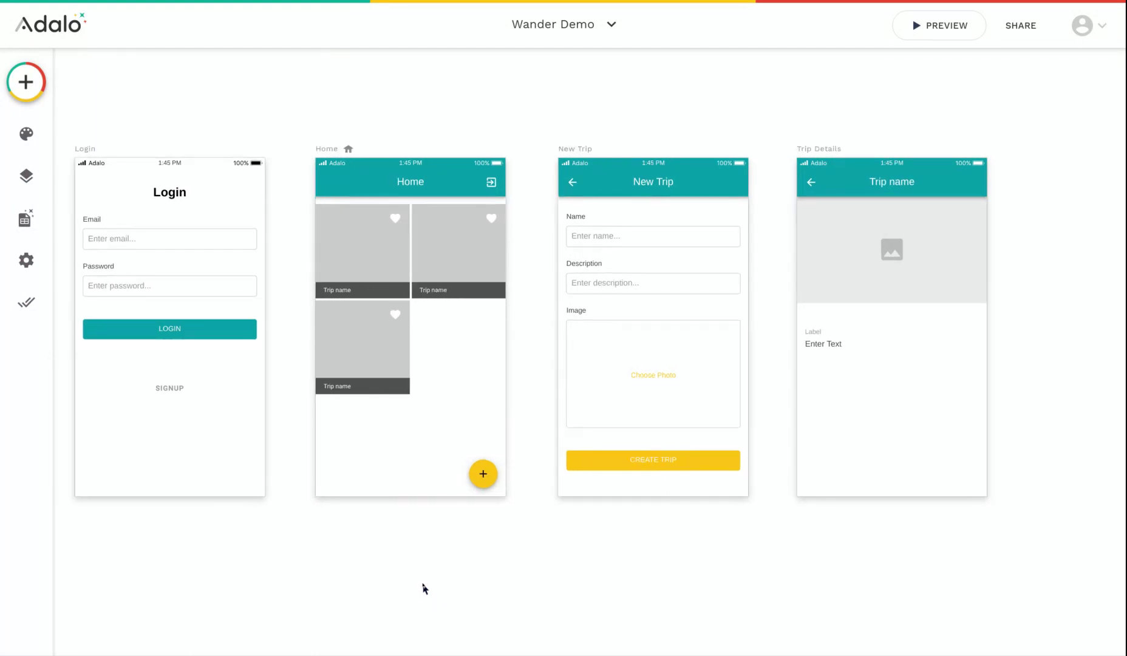